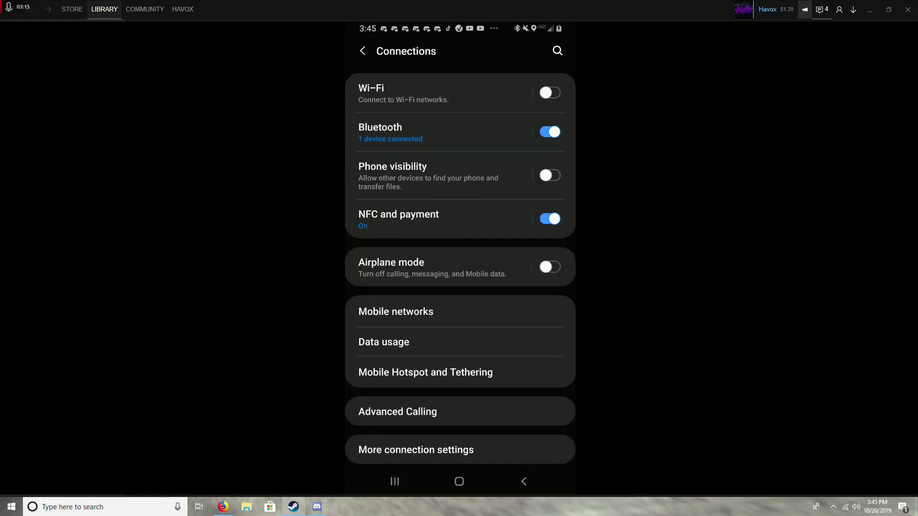
Enable USB tethering in the phone's Mobile Hotspot and Tethering settings and turn off mobile data.
left_click(479, 375)
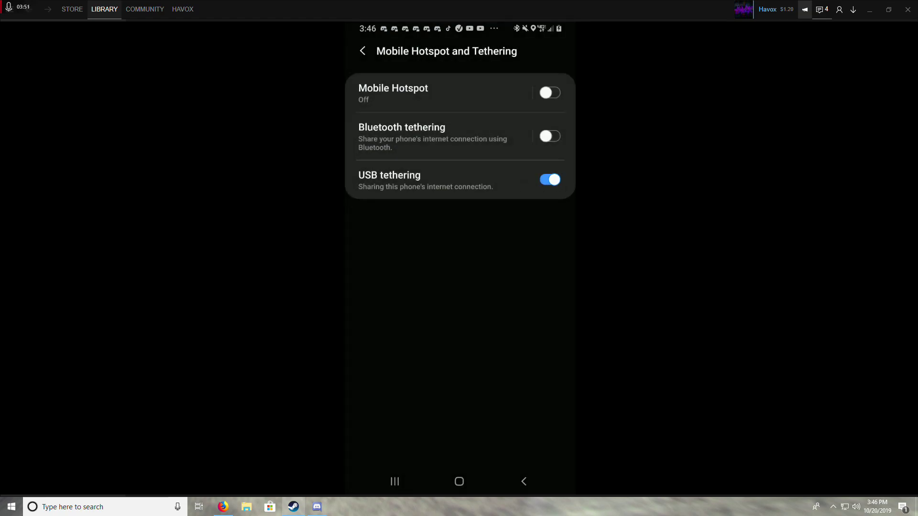
left_click_drag(550, 143, 447, 324)
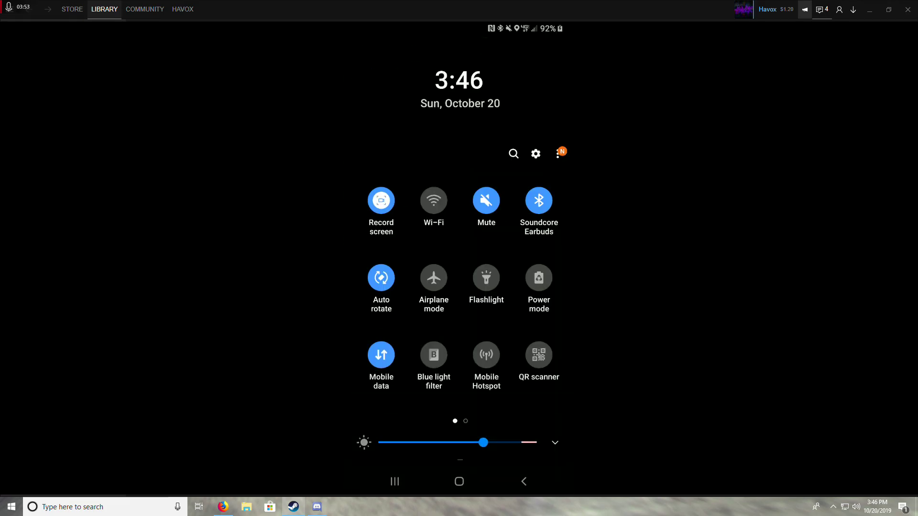
left_click(381, 354)
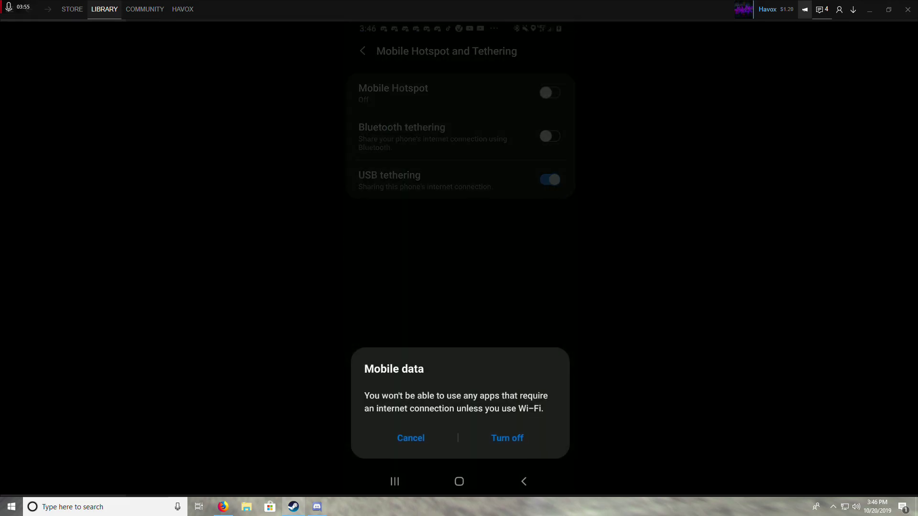
left_click(507, 438)
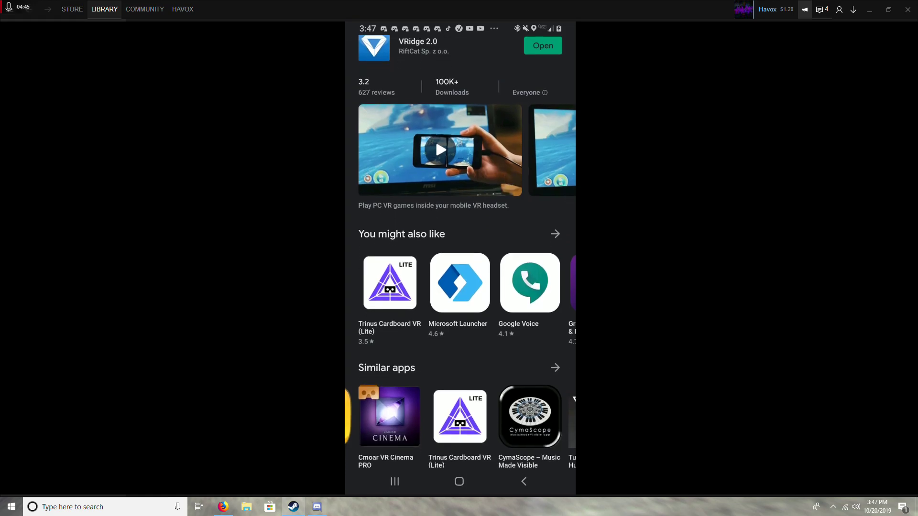
Find iVRy among the similar apps in the Play Store, launch it and accept the Lite Edition notice.
left_click_drag(435, 137, 434, 53)
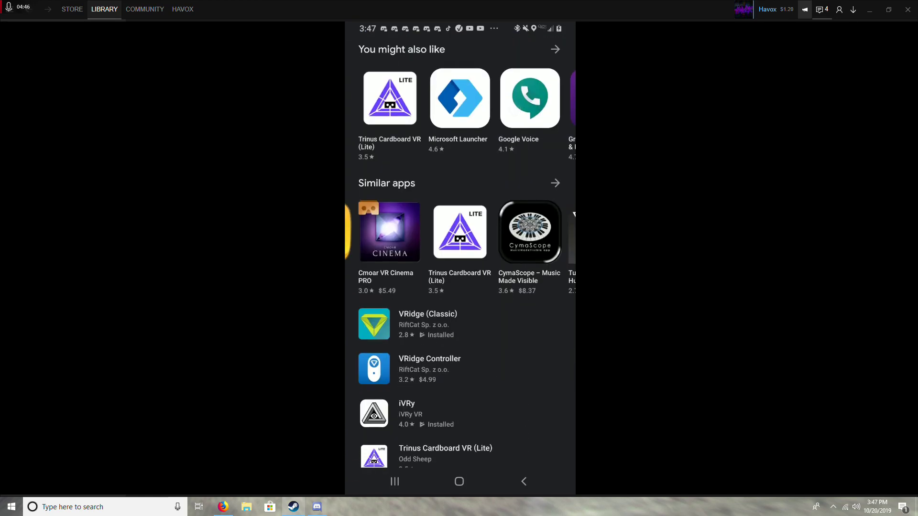
left_click_drag(495, 393, 496, 287)
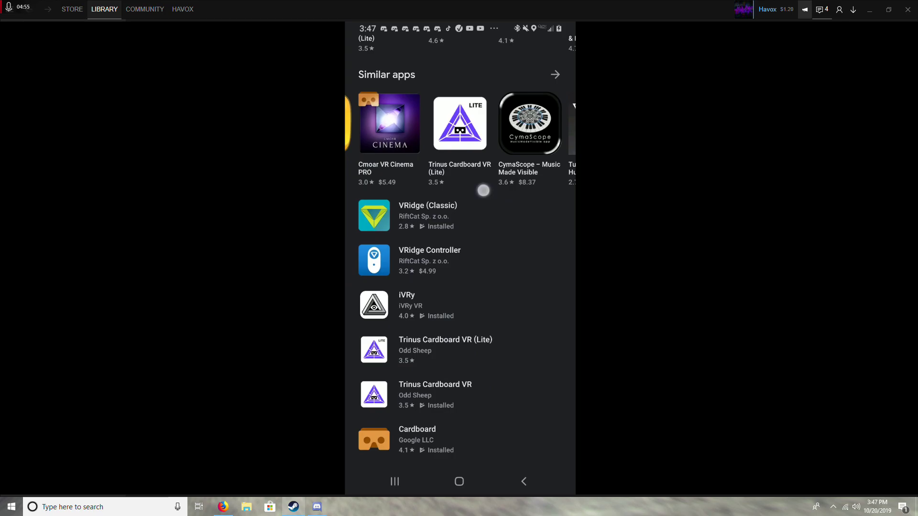
left_click_drag(484, 191, 523, 162)
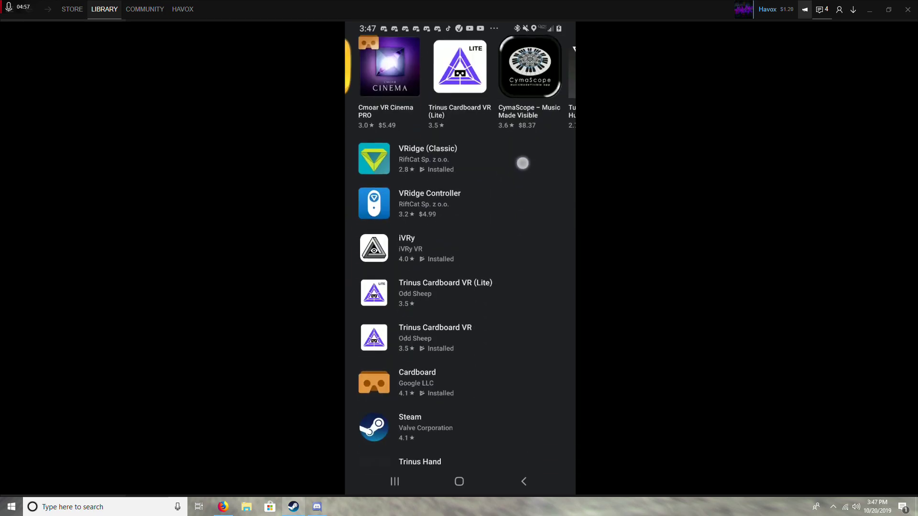
left_click(411, 239)
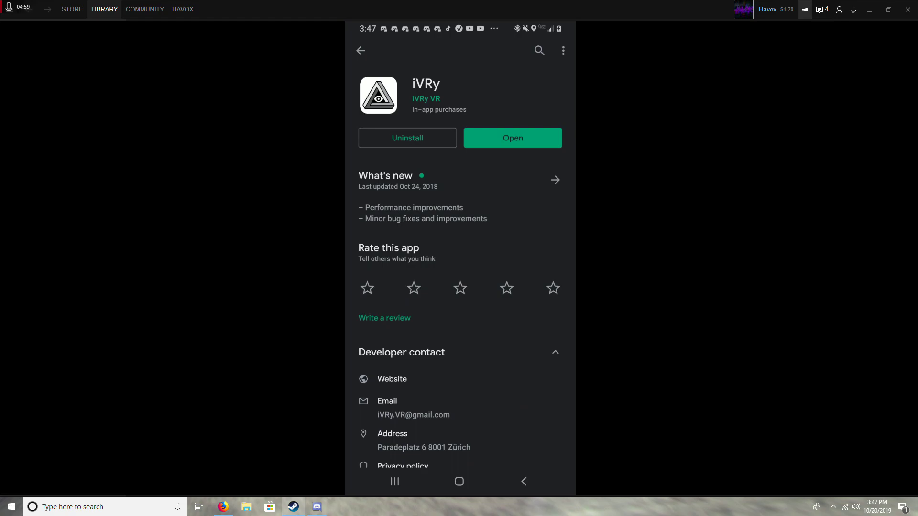
left_click_drag(533, 196, 533, 250)
left_click(513, 138)
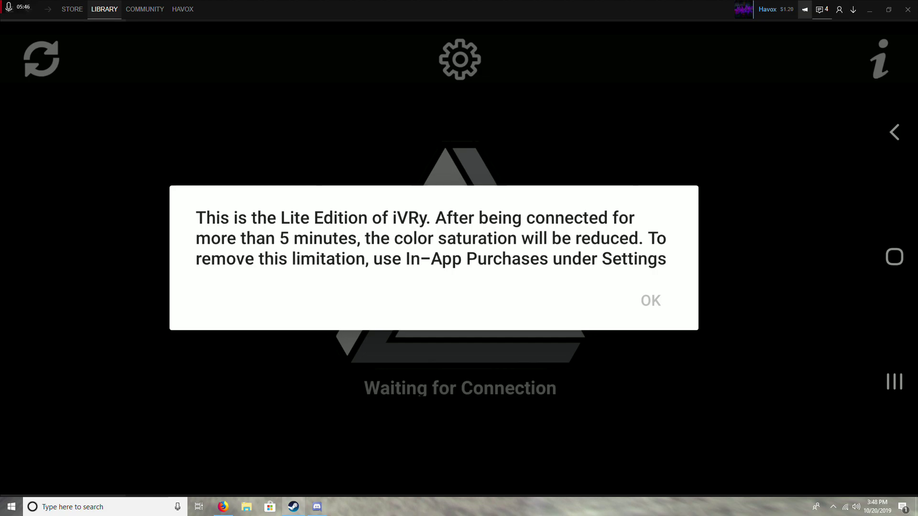
left_click(650, 301)
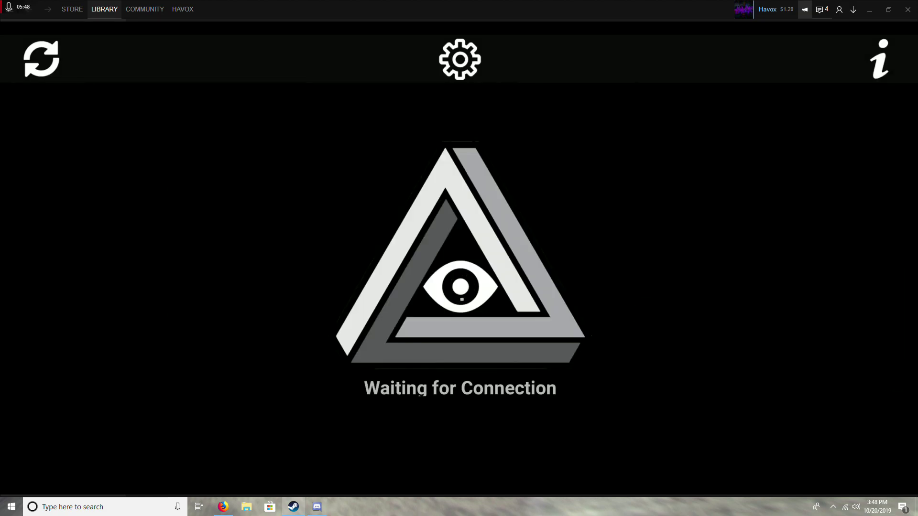
Review the iVRy settings from connectivity and performance through to tracking, and return to the connection screen.
left_click(437, 86)
left_click(460, 59)
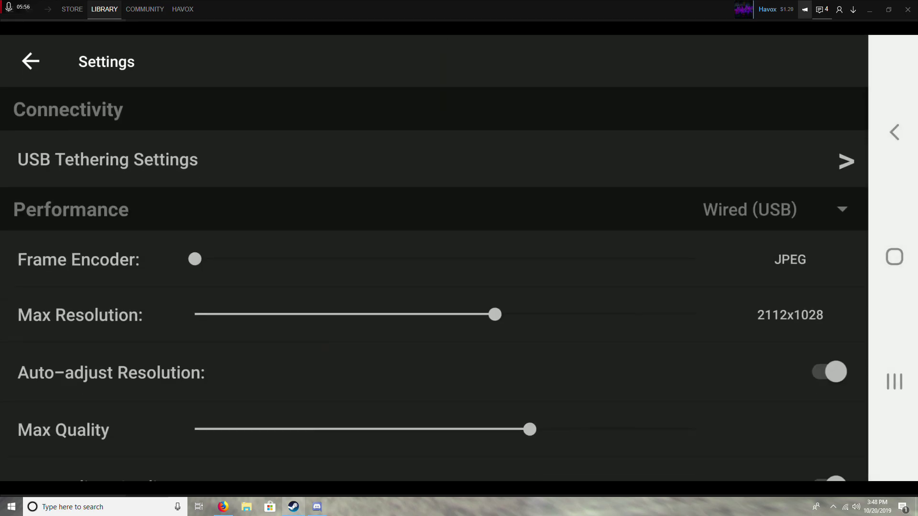
left_click_drag(812, 345, 831, 96)
left_click_drag(803, 368, 829, 162)
left_click_drag(739, 442, 801, 168)
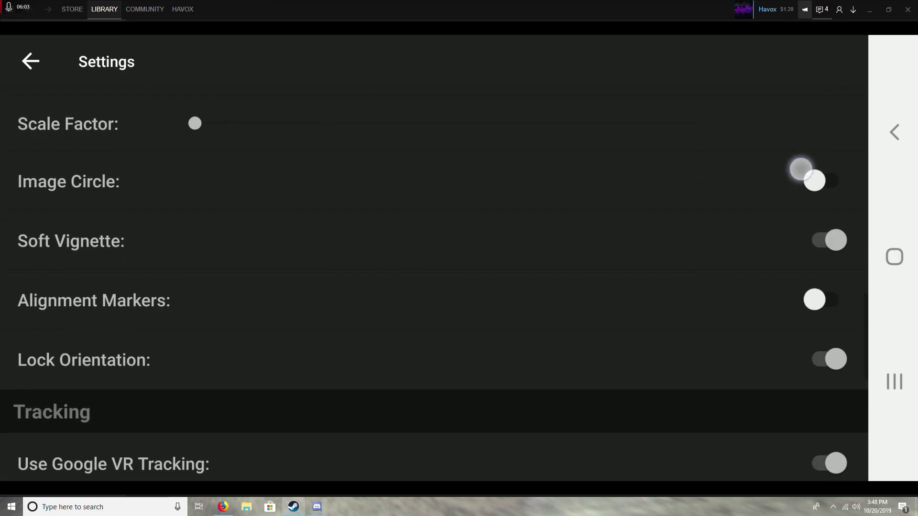
left_click_drag(749, 368, 769, 383)
left_click(30, 60)
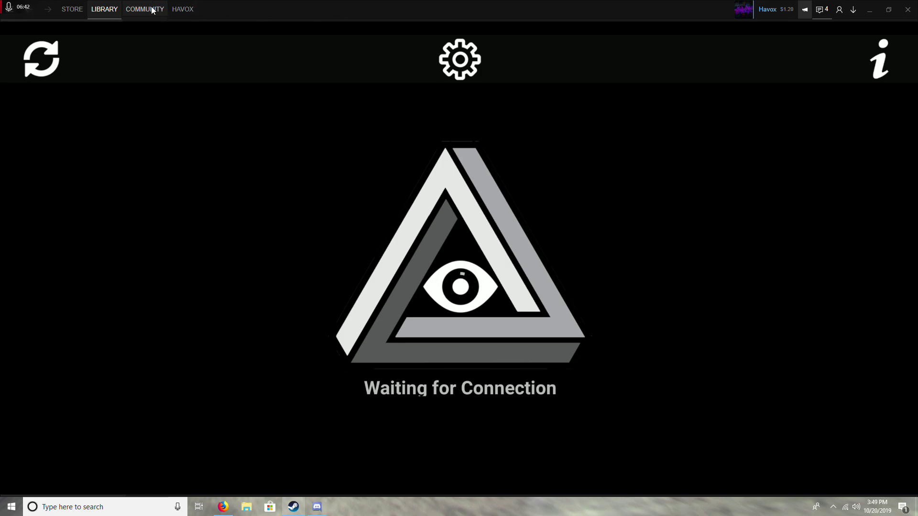
Switch to Steam, show the iVRy Driver library entry and look over the SteamVR store page.
left_click(102, 9)
mouse_move(79, 9)
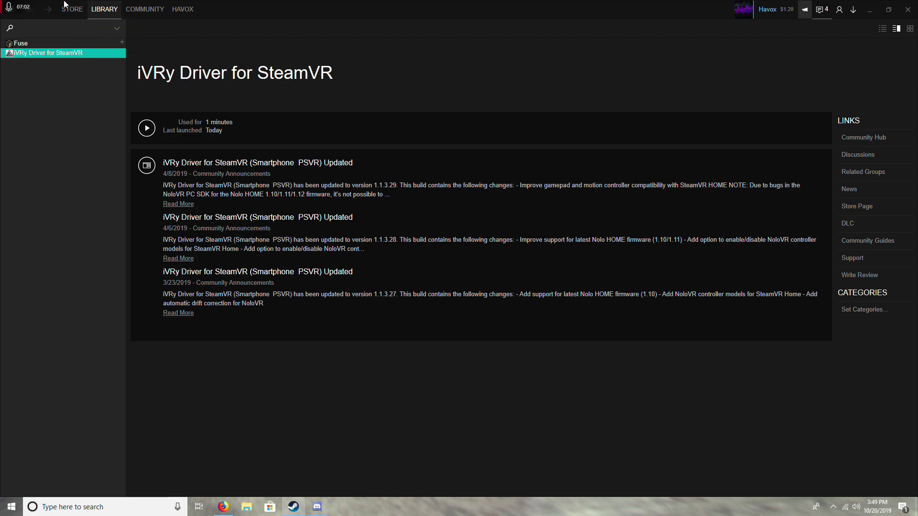
left_click(67, 9)
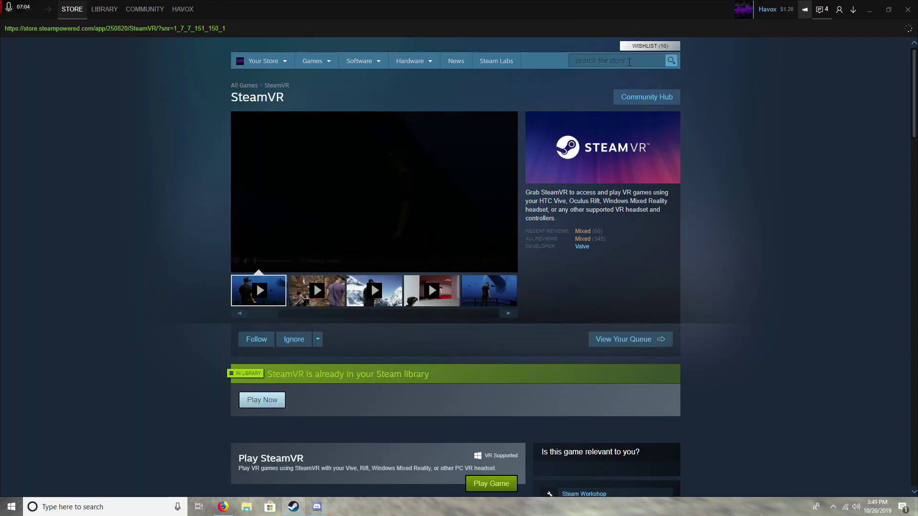
scroll(526, 144, "down", 2)
scroll(503, 236, "up", 1)
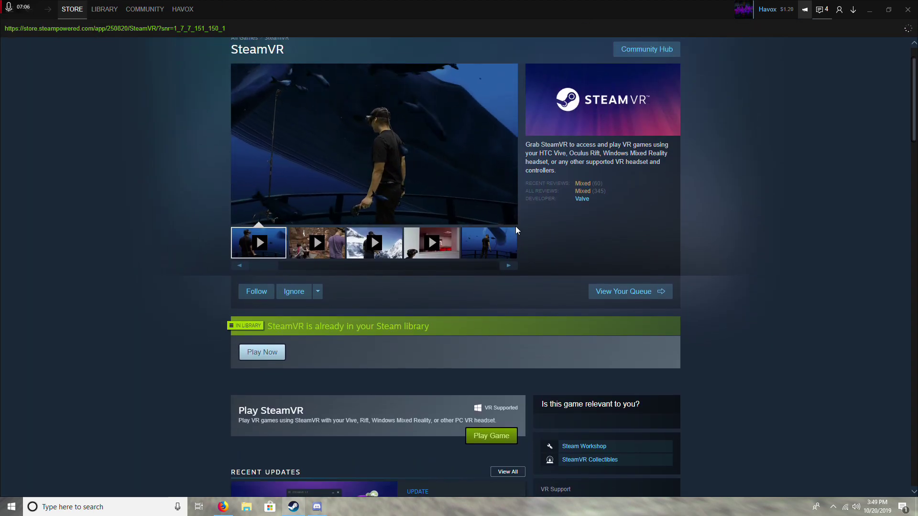
scroll(431, 335, "down", 4)
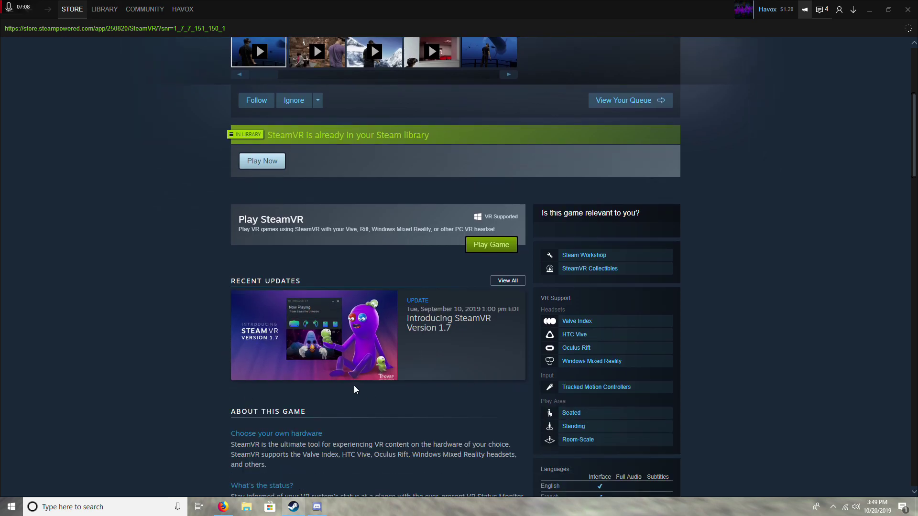
scroll(494, 299, "up", 5)
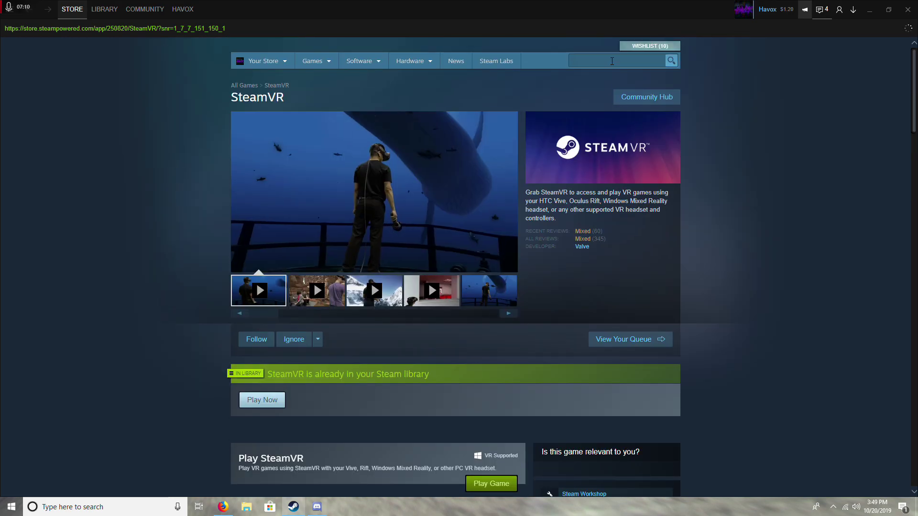
Search the Steam store for "ivrY" and open the iVRy Driver for SteamVR page.
left_click(612, 61)
type("lvr")
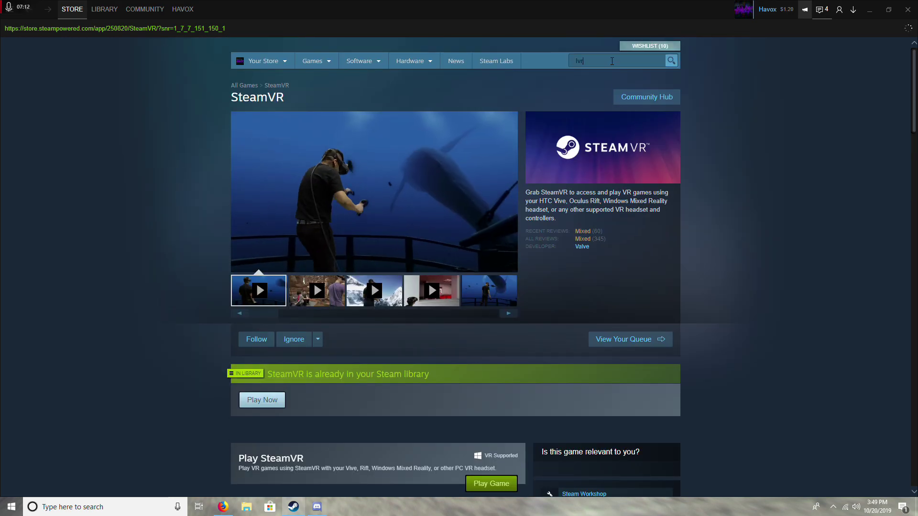
type("Y")
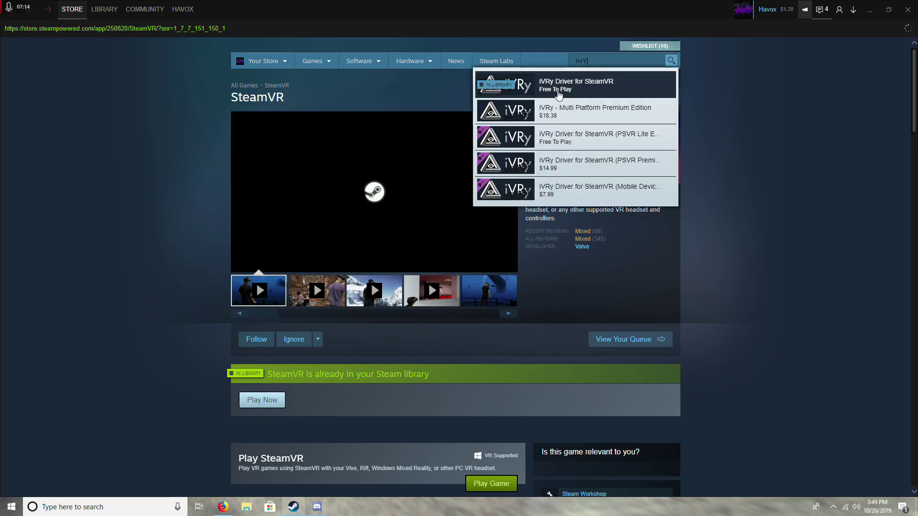
left_click(797, 246)
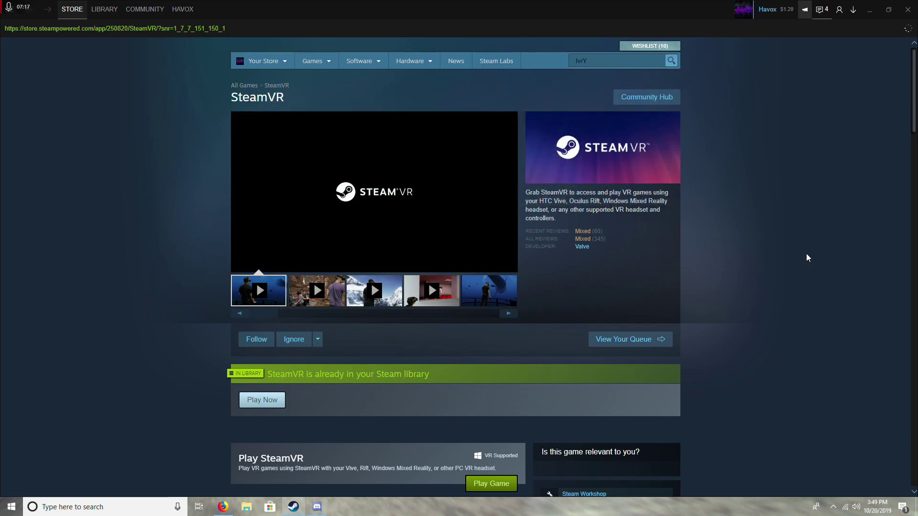
scroll(242, 357, "down", 4)
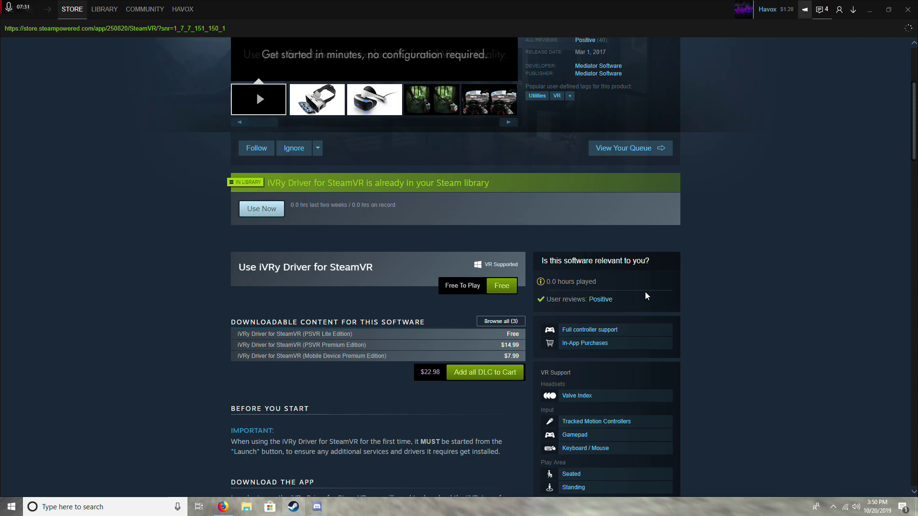
scroll(647, 290, "up", 4)
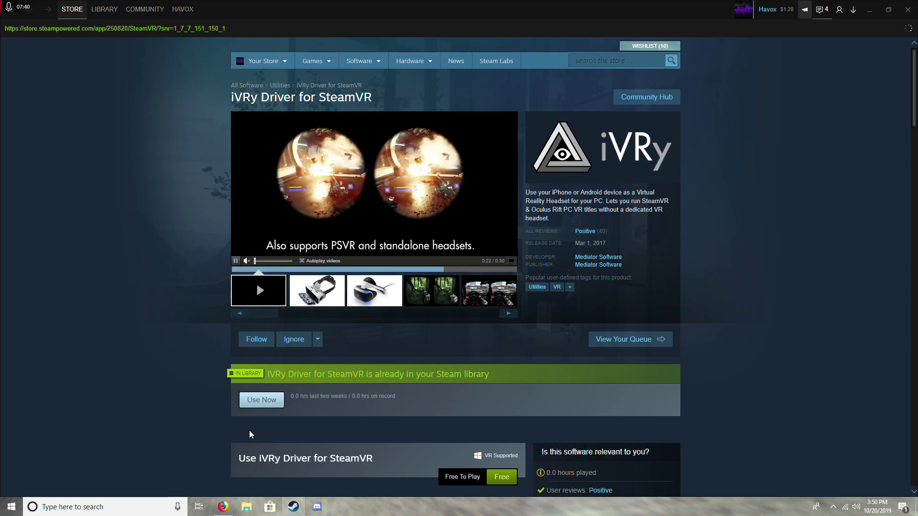
Launch iVRy Driver for SteamVR, dismiss the Safe Mode notice and get the Driver4VR window out of the way.
left_click(261, 401)
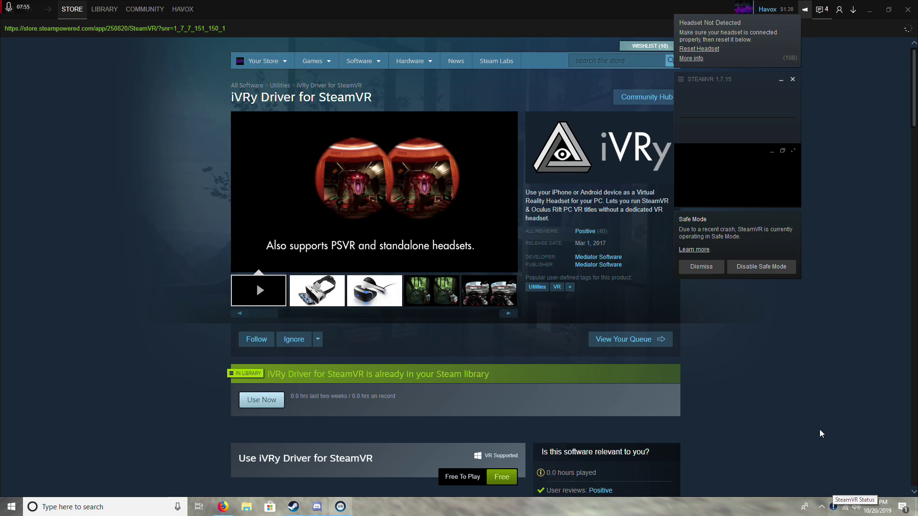
left_click(721, 267)
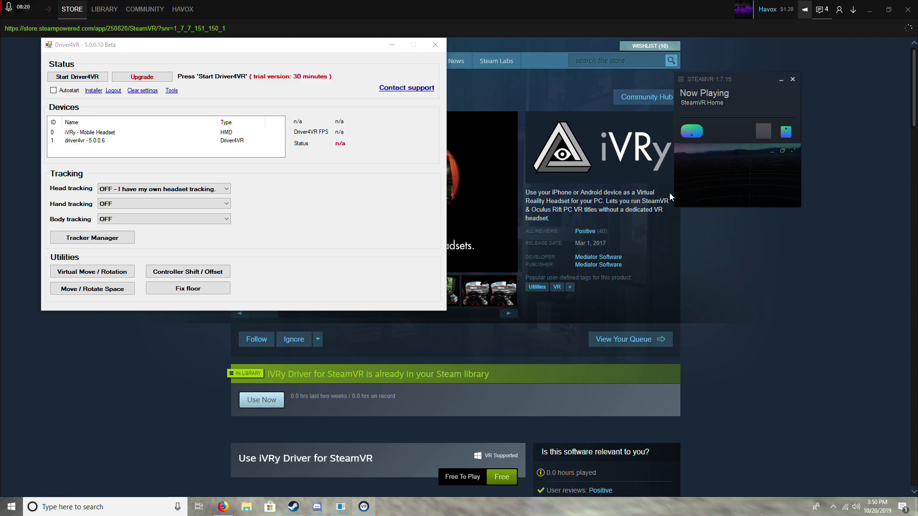
left_click_drag(239, 44, 219, 41)
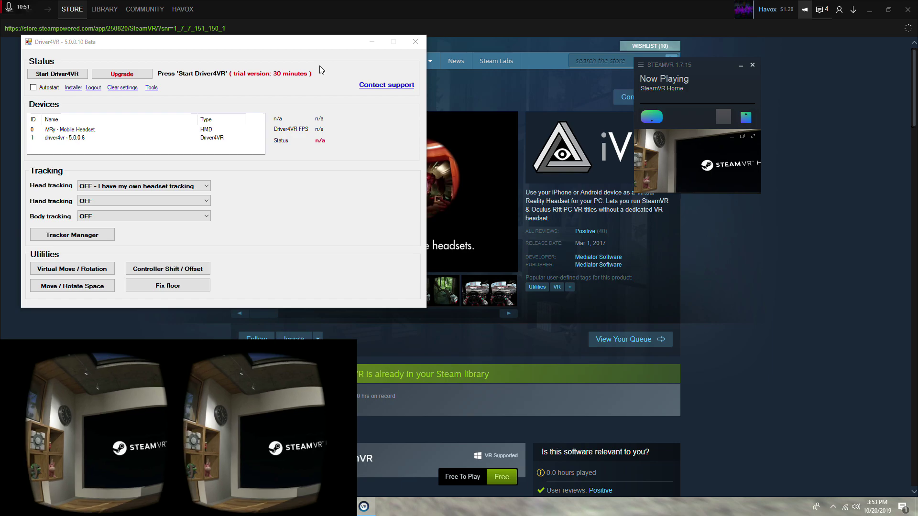
left_click(760, 275)
Show the games in the Steam library and launch Project CARS 2.
mouse_move(104, 9)
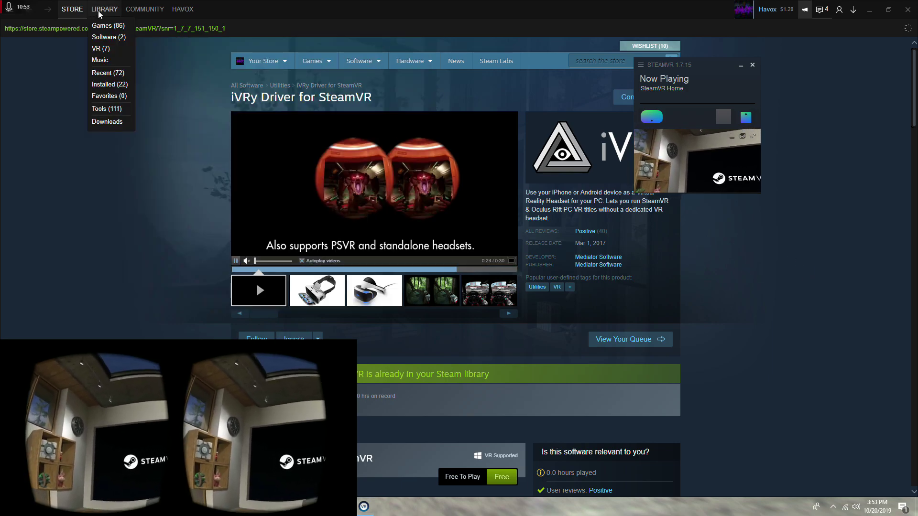
left_click(103, 36)
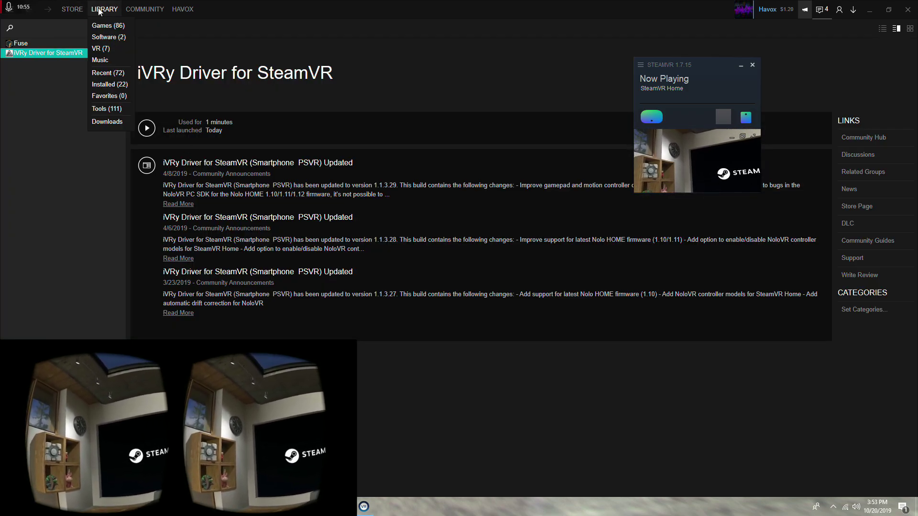
left_click(109, 25)
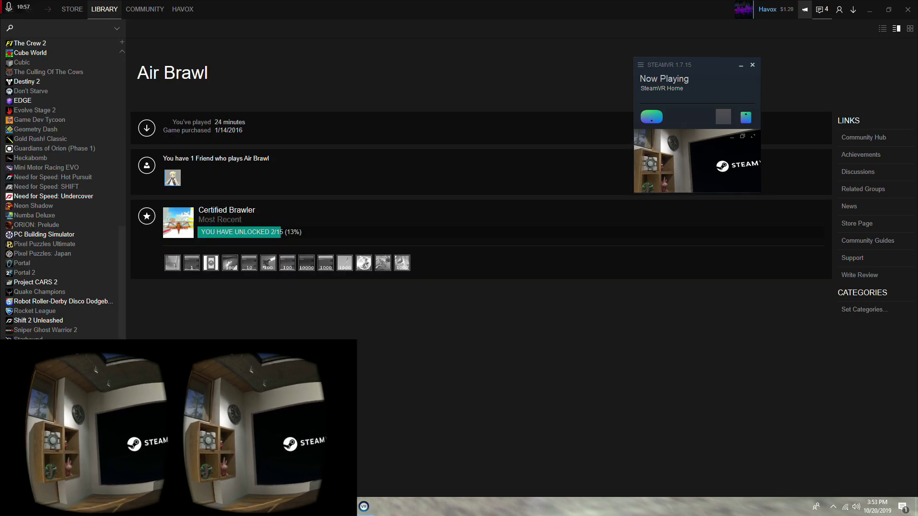
scroll(114, 36, "down", 5)
left_click(35, 191)
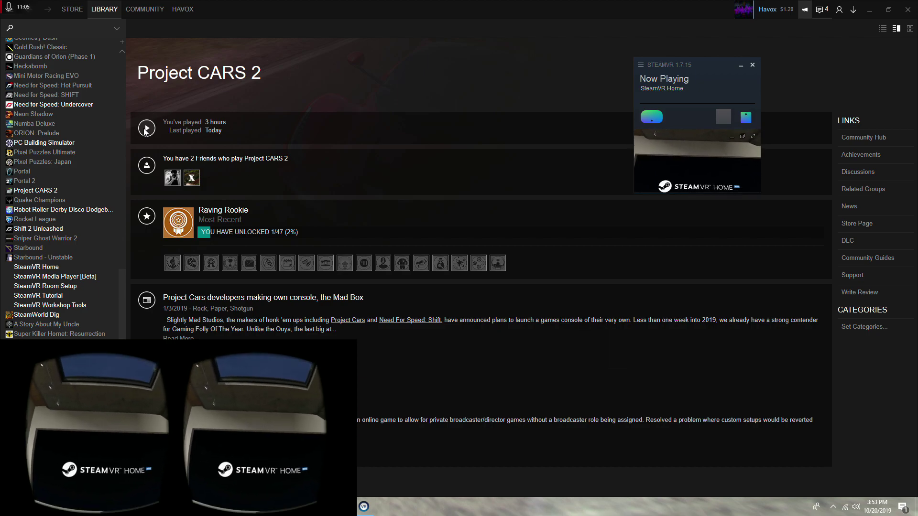
mouse_move(101, 14)
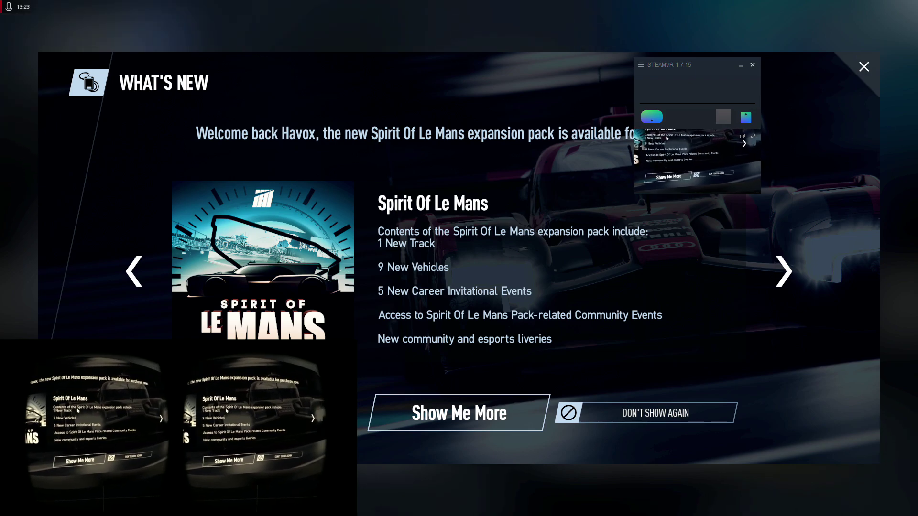
Stop the What's New announcements from showing again and load a custom race with the preset vehicle and track.
key("Right")
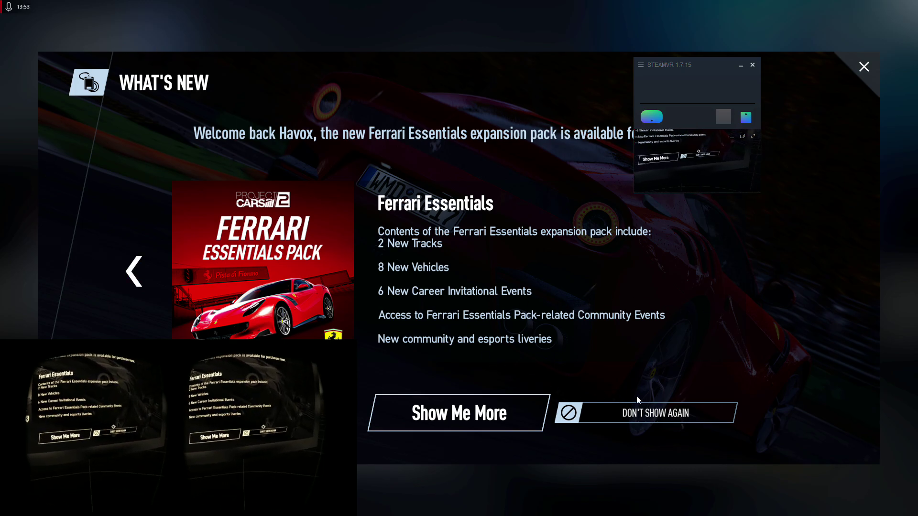
left_click(641, 412)
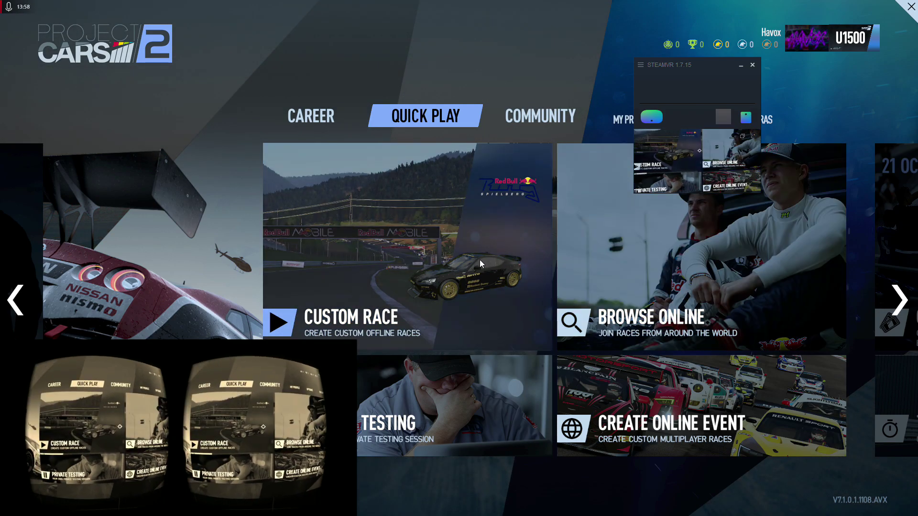
left_click(378, 282)
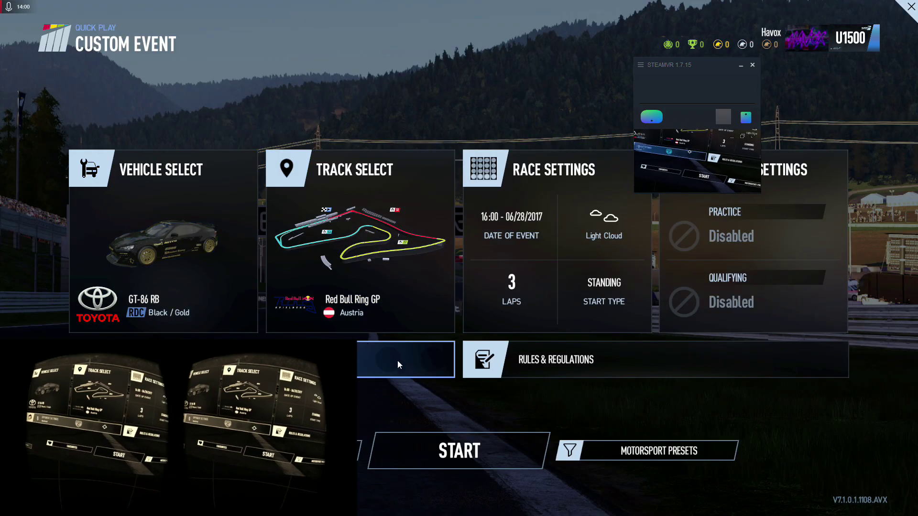
left_click(426, 450)
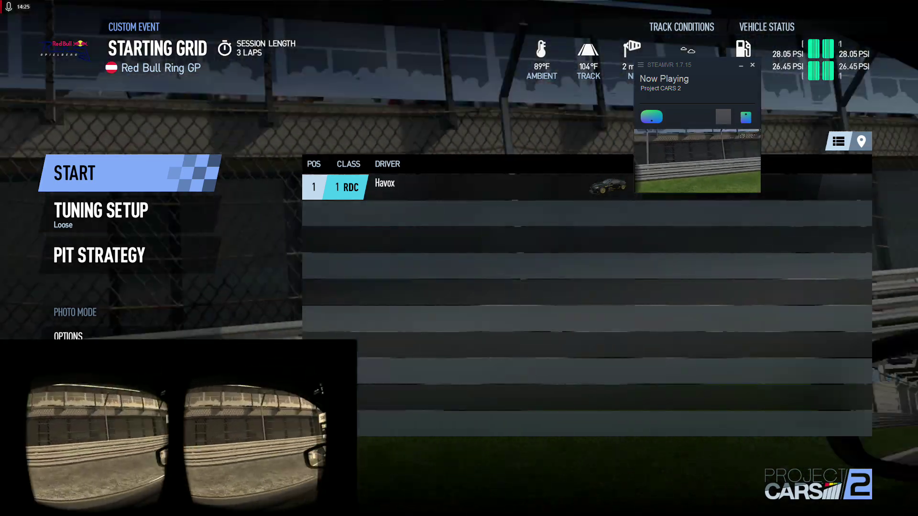
key("Down")
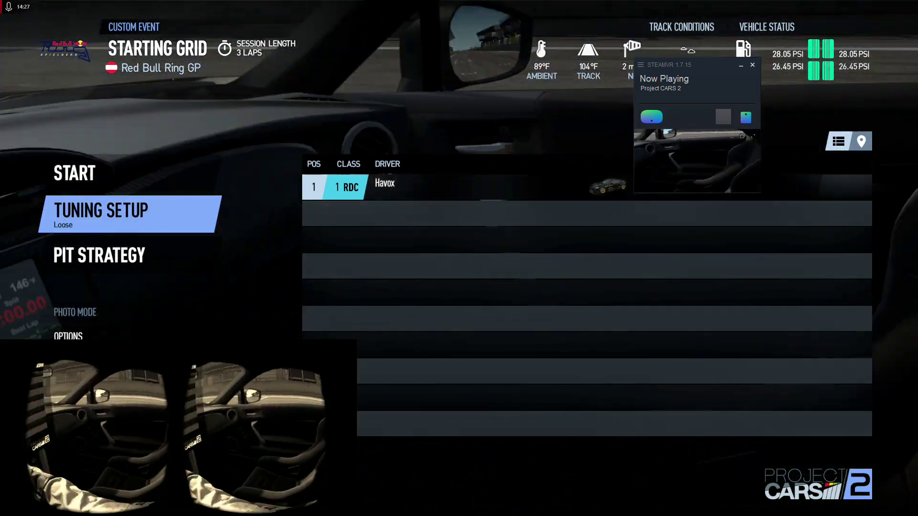